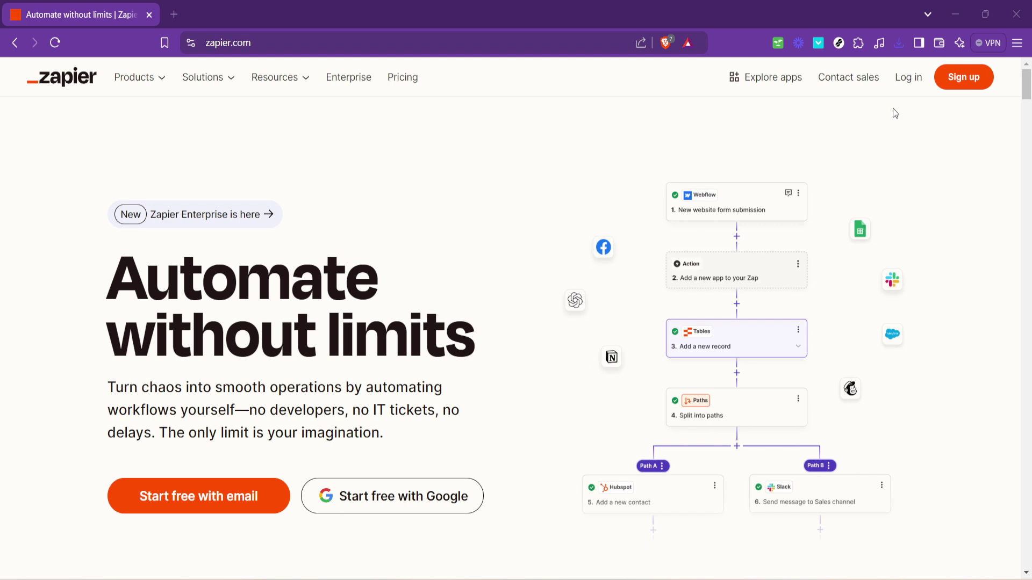
Step: Go to the Zapier login page and choose Continue with Google
{"action": "left_click", "coordinate": [907, 85]}
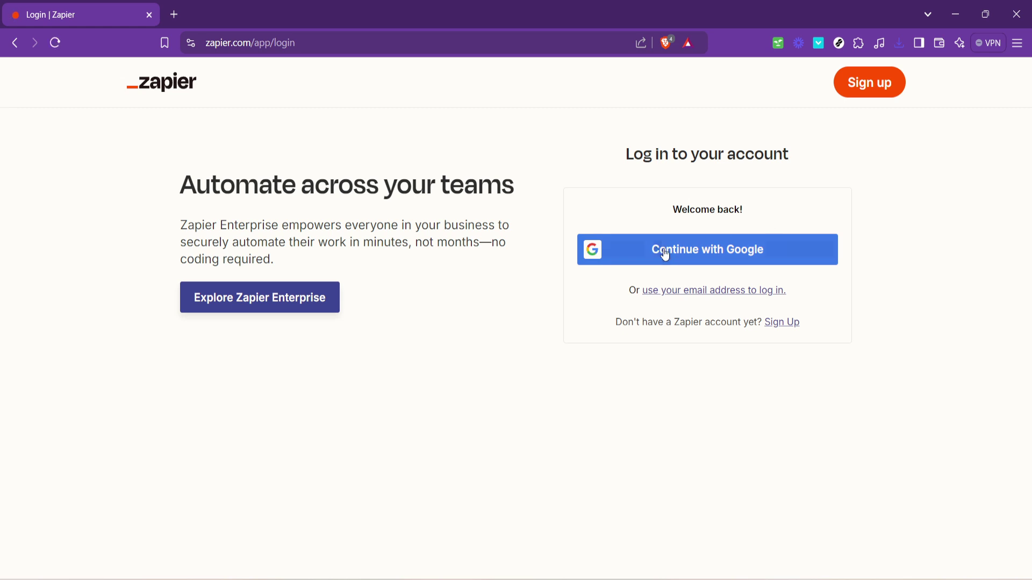
{"action": "left_click", "coordinate": [668, 256]}
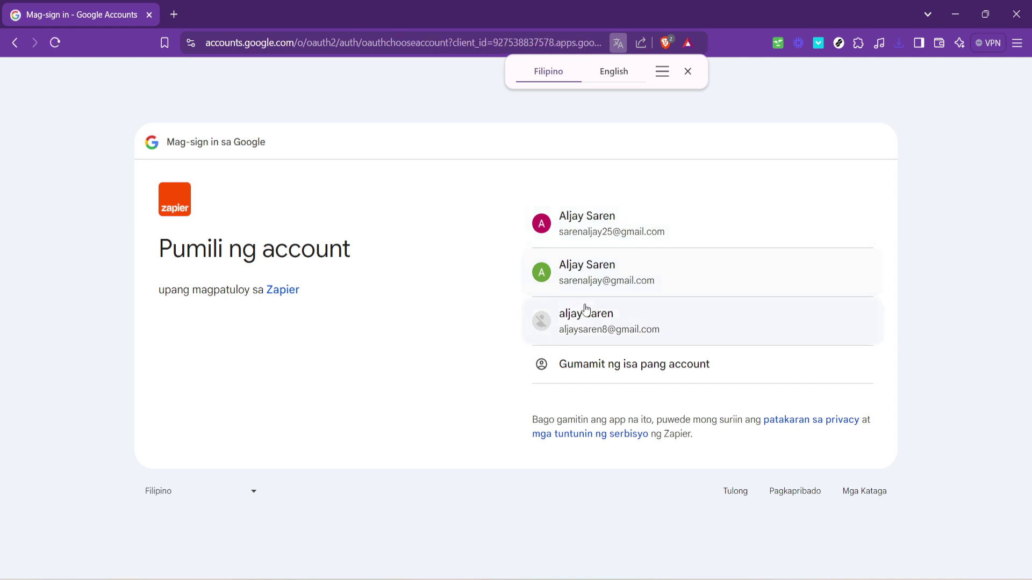
Step: Sign in to Zapier with the first Google account and approve the consent page
{"action": "left_click", "coordinate": [664, 237]}
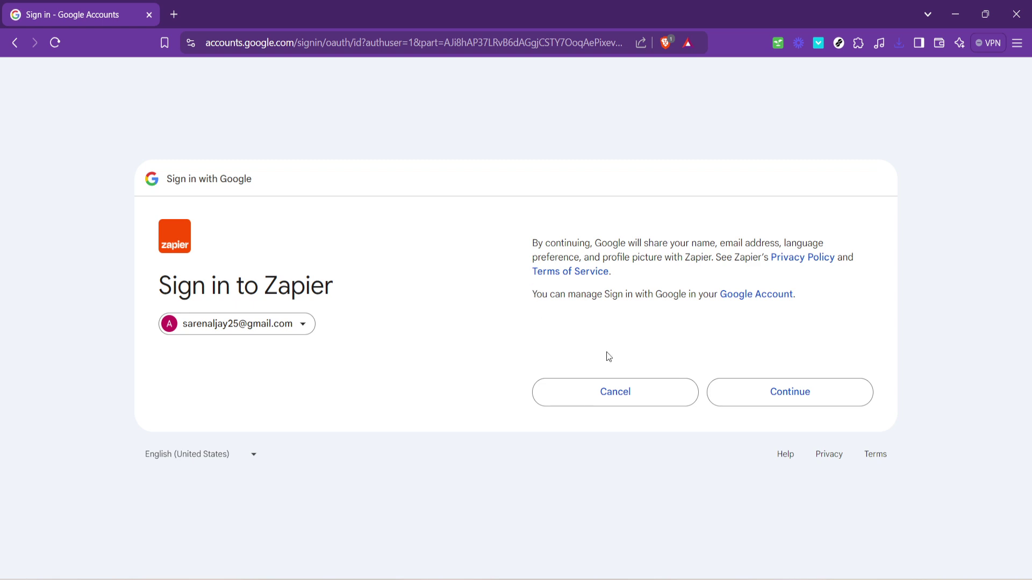
{"action": "left_click", "coordinate": [773, 386]}
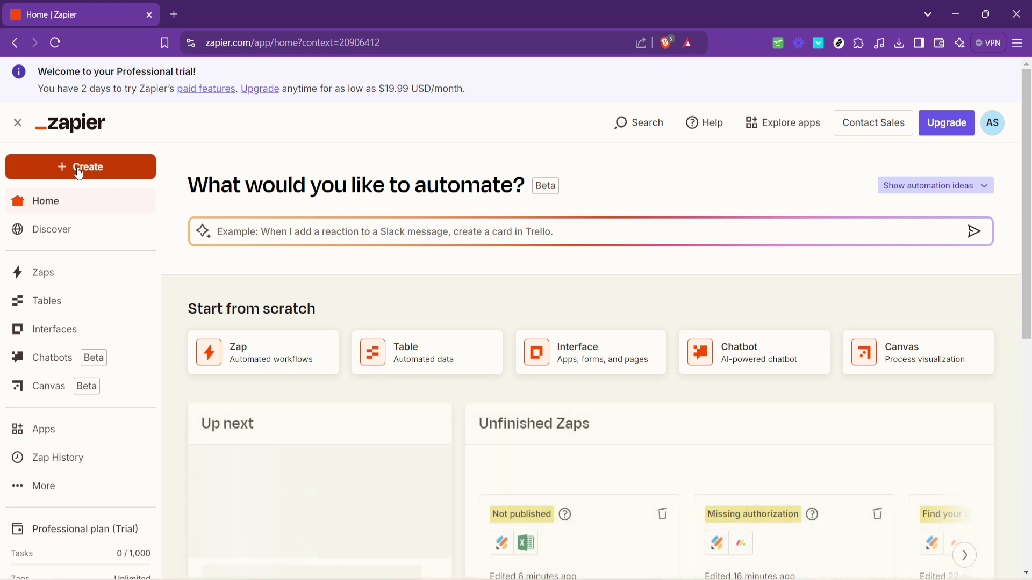
Step: Create a new Zap and make Jotform its trigger app
{"action": "left_click", "coordinate": [79, 171]}
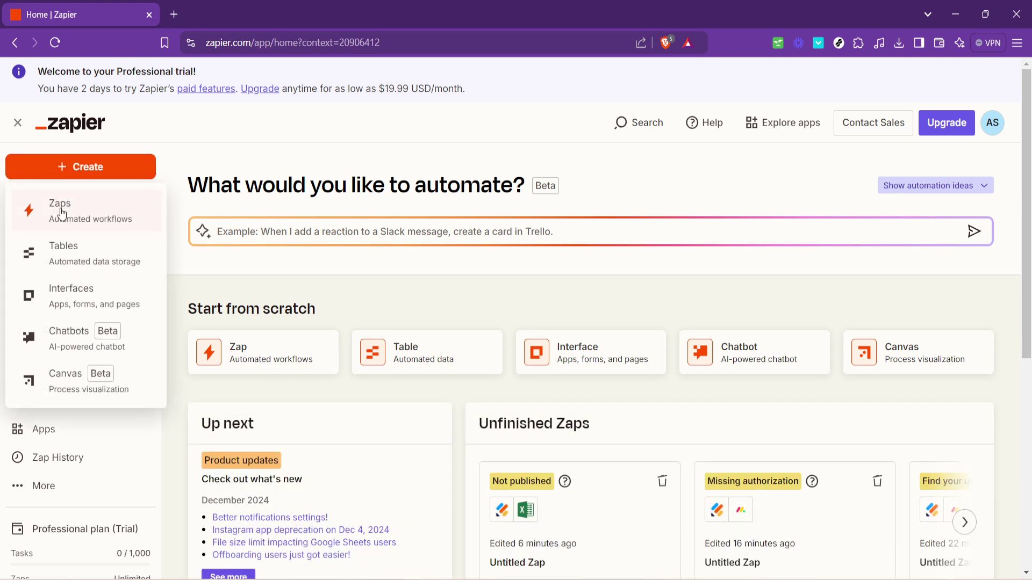
{"action": "left_click", "coordinate": [61, 212]}
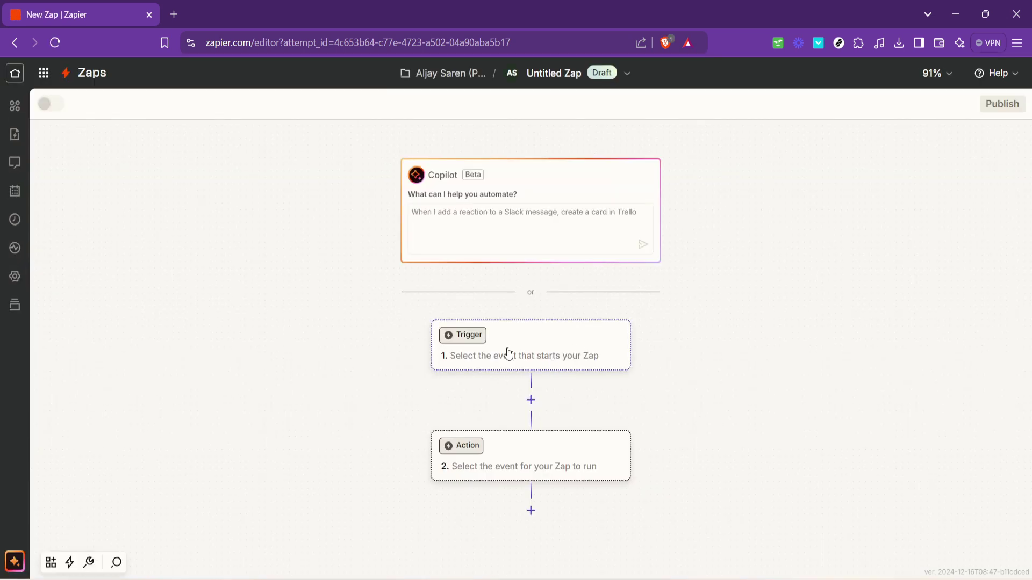
{"action": "left_click", "coordinate": [460, 356]}
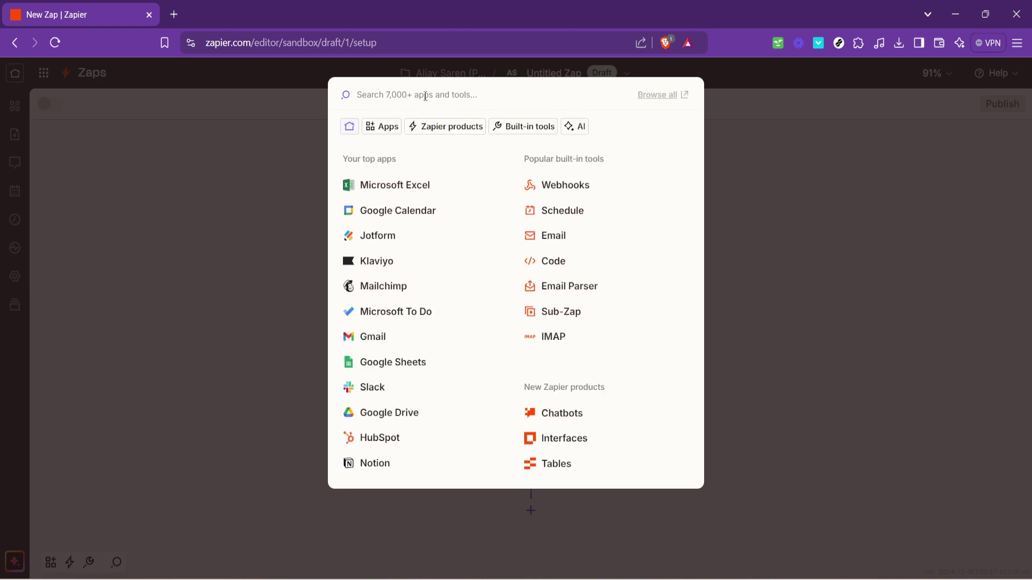
{"action": "left_click", "coordinate": [380, 234]}
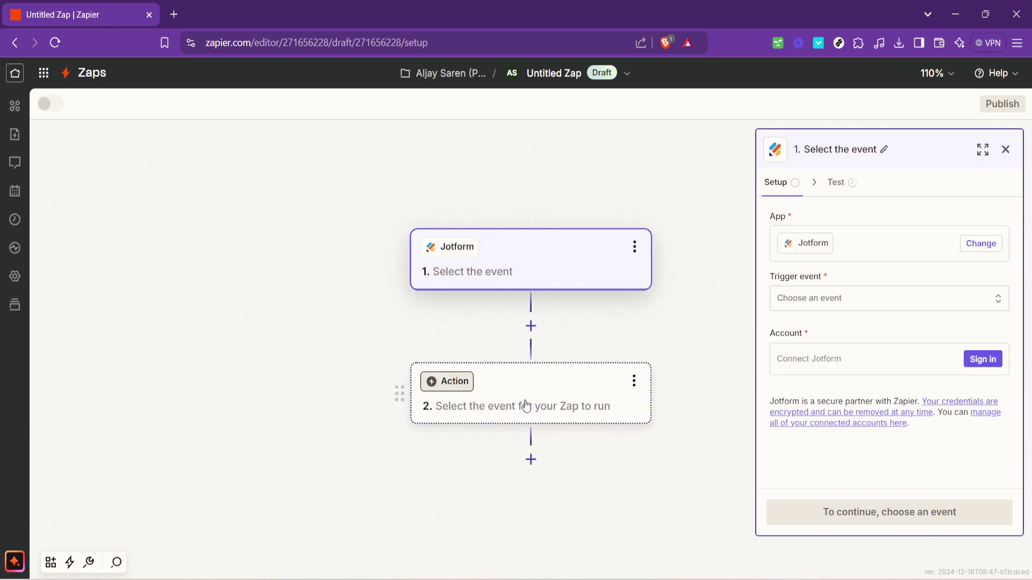
Step: Make Microsoft Excel the Zap's action app
{"action": "left_click", "coordinate": [460, 418]}
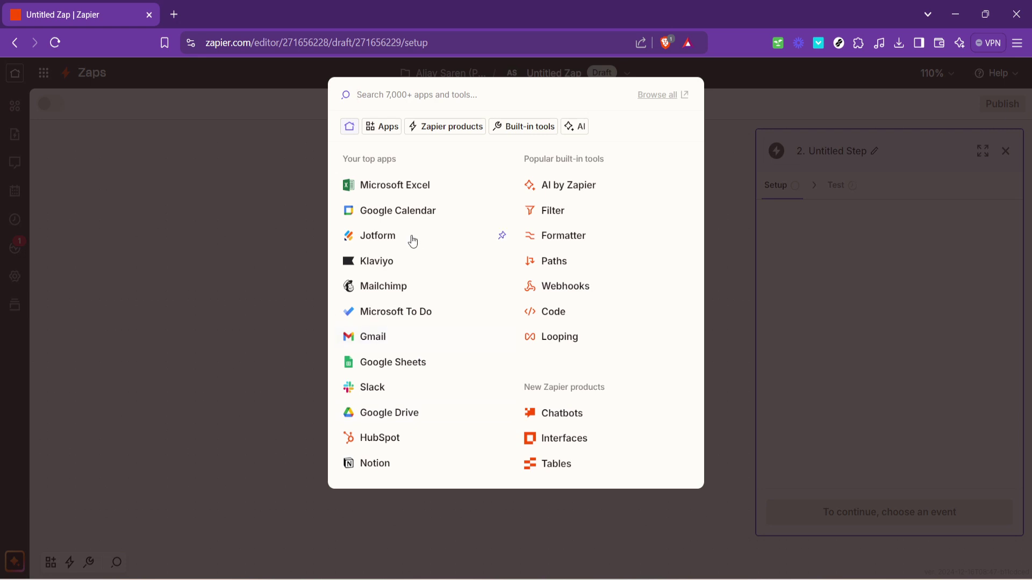
{"action": "left_click", "coordinate": [416, 186]}
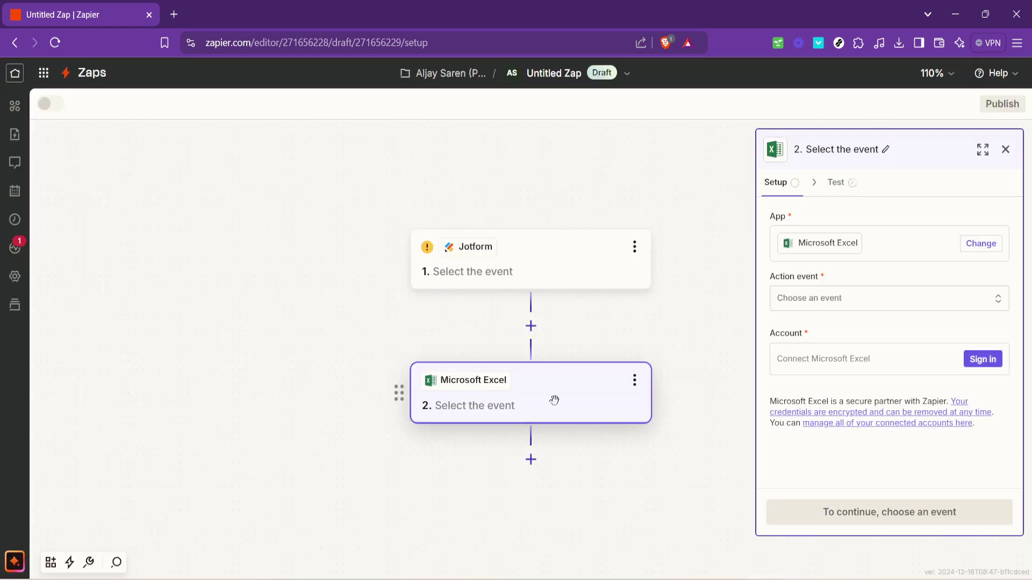
{"action": "left_click", "coordinate": [590, 286]}
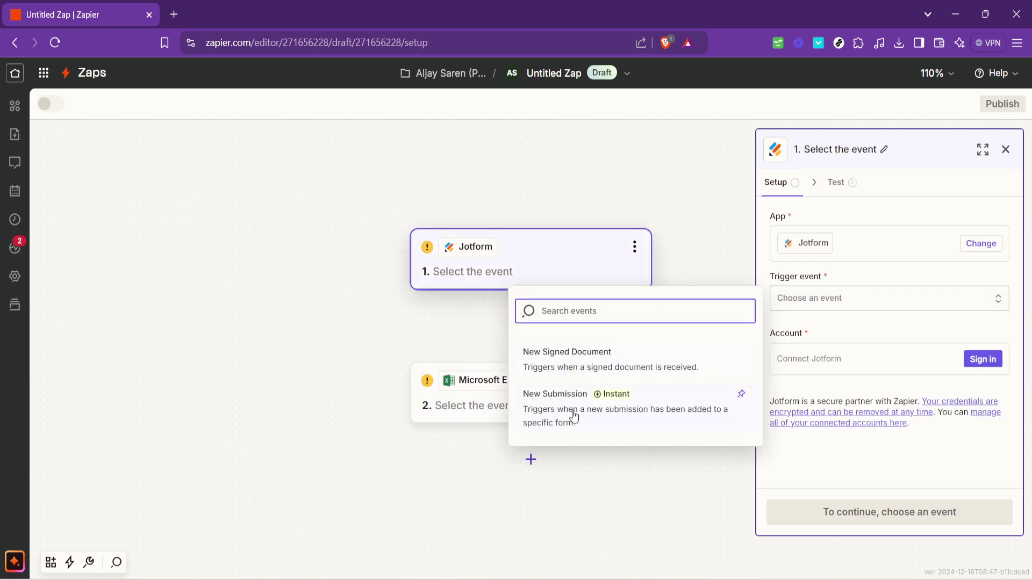
Step: Set the Jotform trigger event to New Submission and authorize Zapier's access to Jotform
{"action": "left_click", "coordinate": [574, 416]}
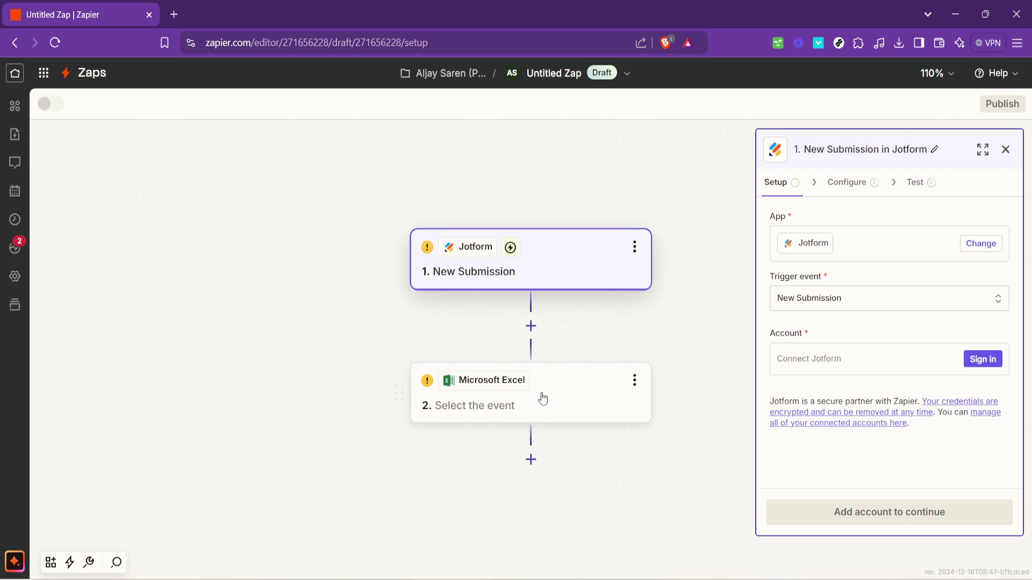
{"action": "left_click", "coordinate": [870, 360]}
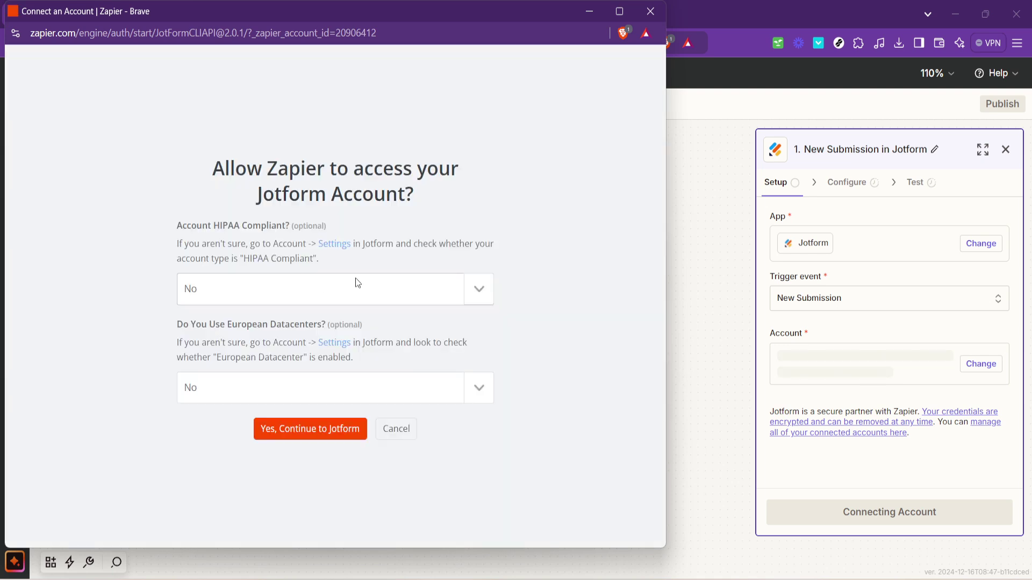
{"action": "left_click", "coordinate": [334, 433]}
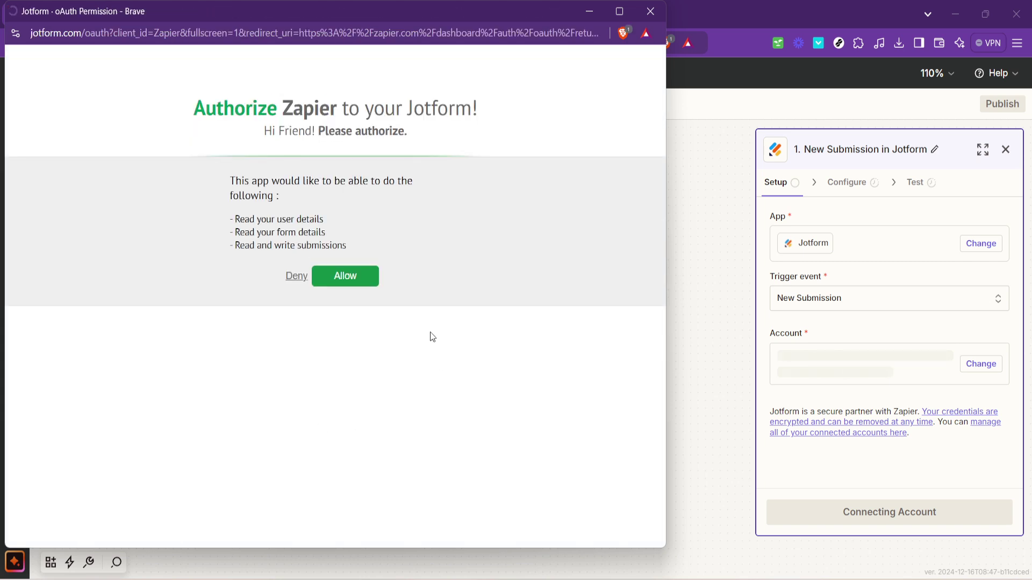
{"action": "left_click", "coordinate": [349, 273]}
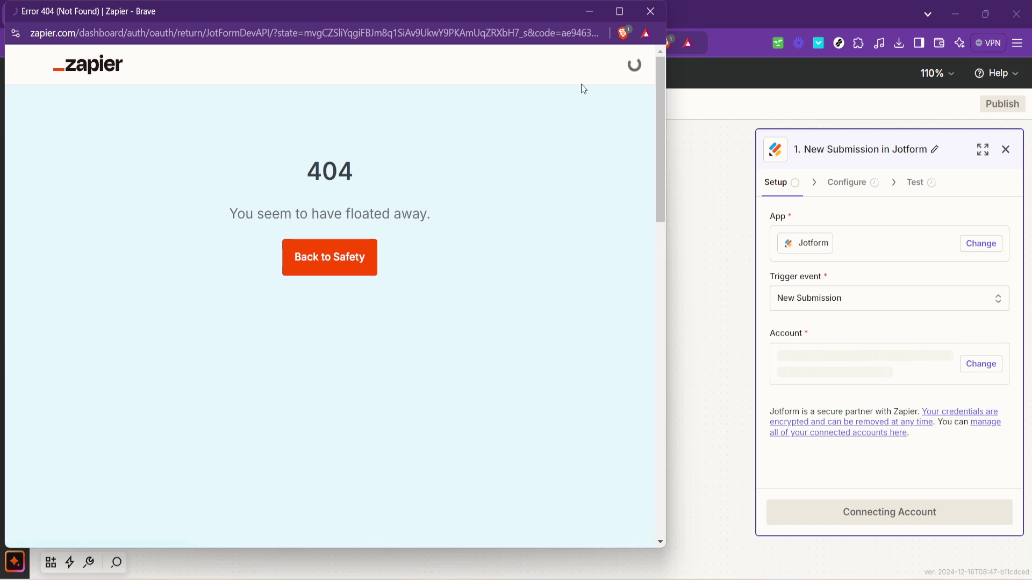
{"action": "left_click", "coordinate": [584, 17]}
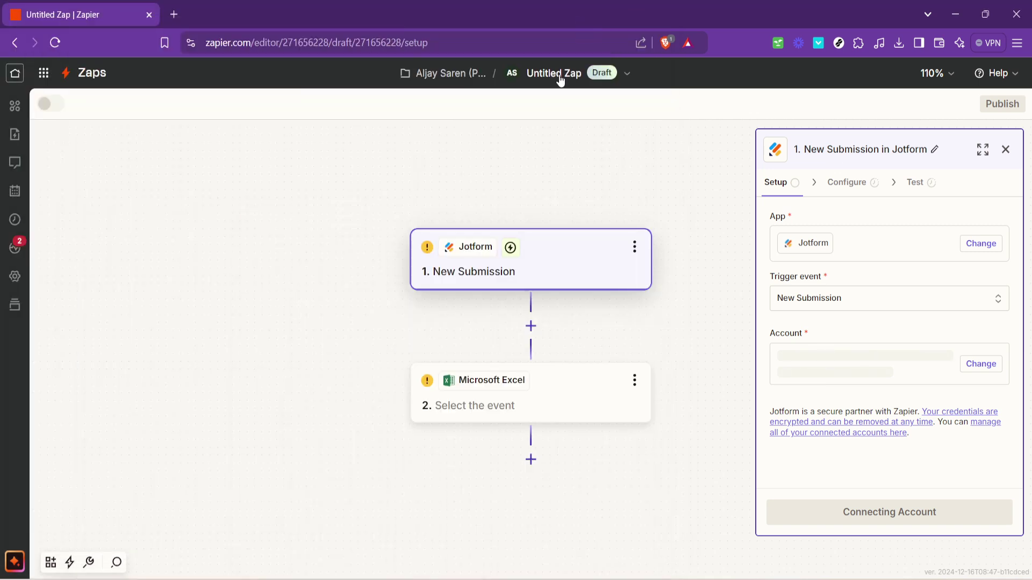
{"action": "left_click", "coordinate": [492, 389]}
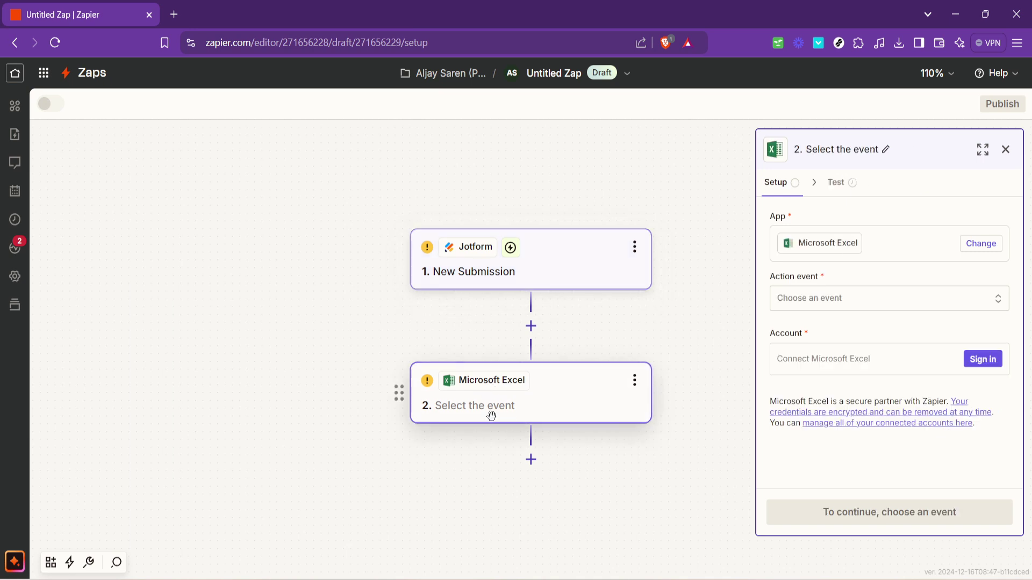
Step: Set the Excel action event to Create Spreadsheet
{"action": "left_click", "coordinate": [831, 300]}
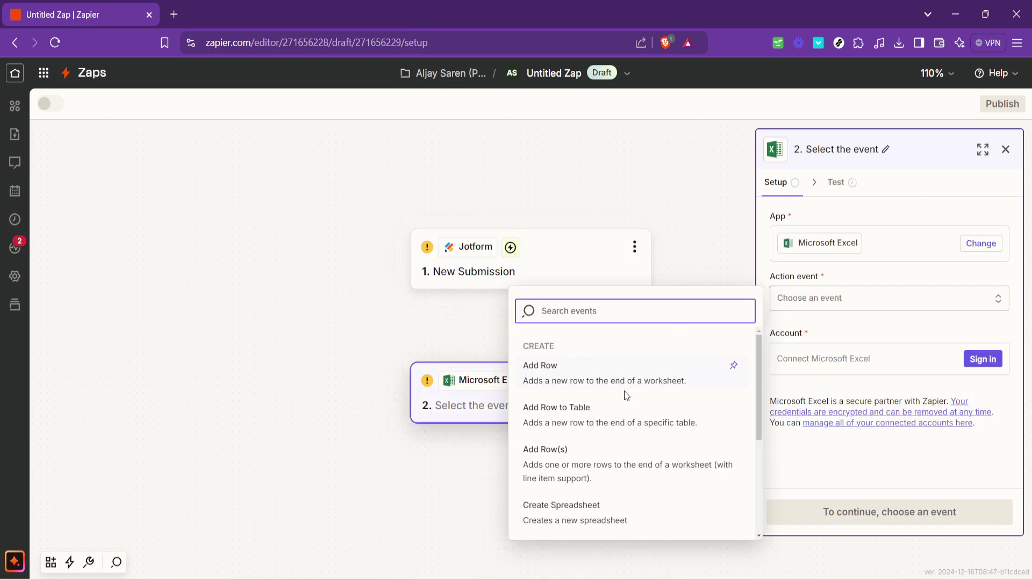
{"action": "scroll", "coordinate": [623, 408], "scroll_direction": "down", "scroll_amount": 2}
{"action": "left_click", "coordinate": [590, 448]}
Step: Connect a Microsoft Excel account by signing in with the saved Microsoft e-mail
{"action": "left_click", "coordinate": [841, 369]}
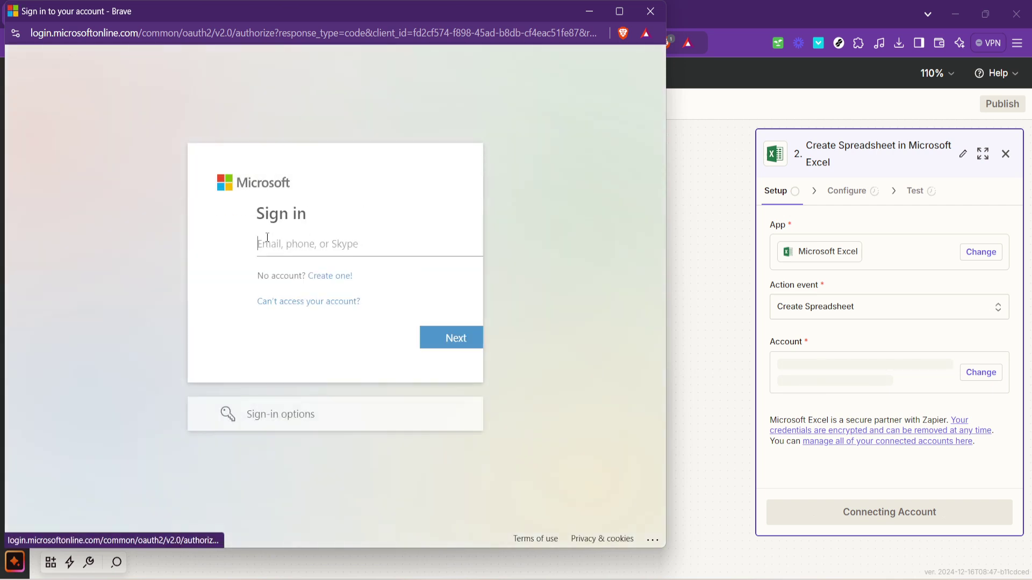
{"action": "left_click", "coordinate": [296, 243]}
{"action": "left_click", "coordinate": [301, 274]}
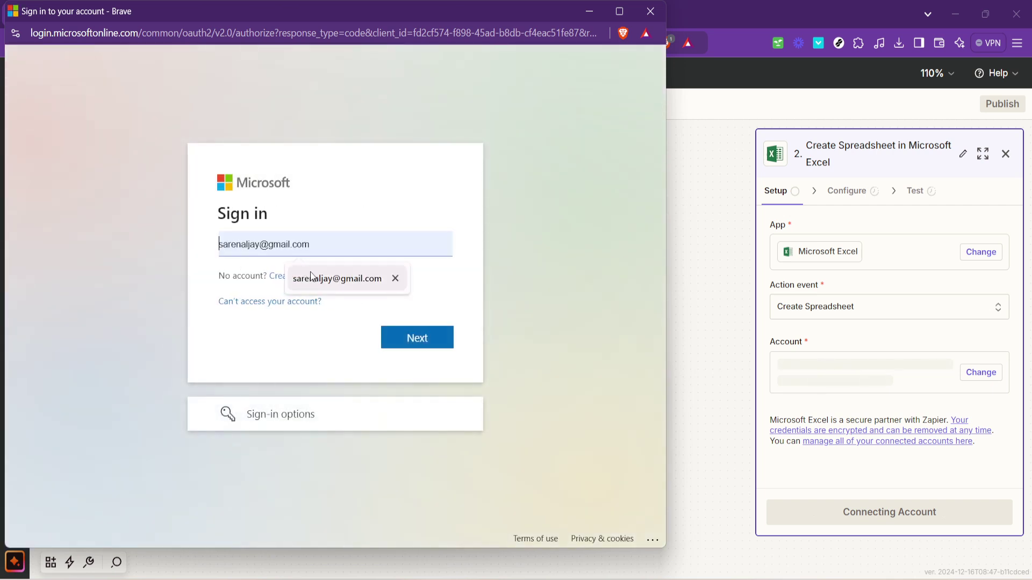
{"action": "left_click", "coordinate": [426, 334]}
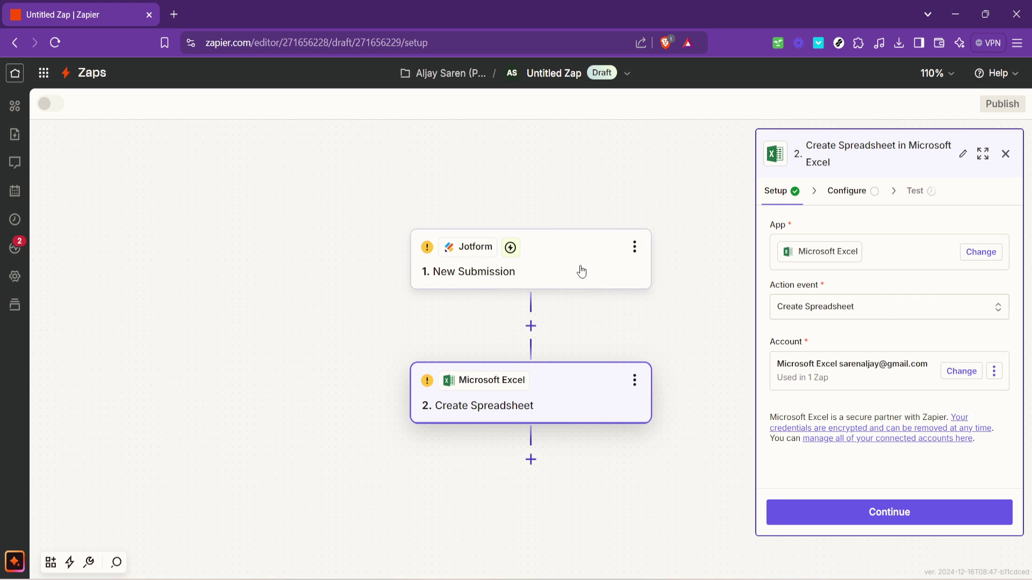
Step: Review the Jotform trigger's connected account choices
{"action": "left_click", "coordinate": [566, 268]}
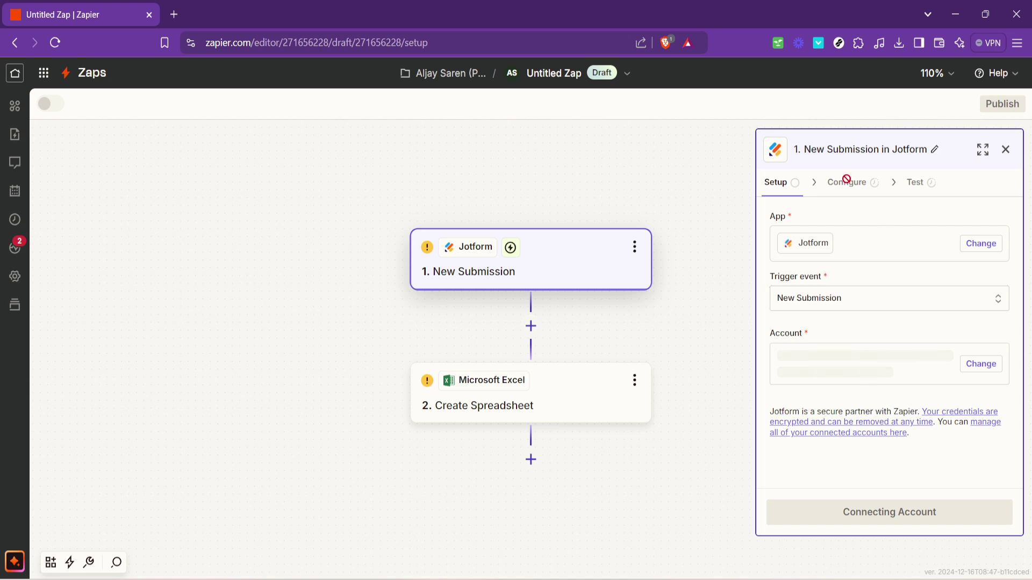
{"action": "left_click", "coordinate": [931, 369]}
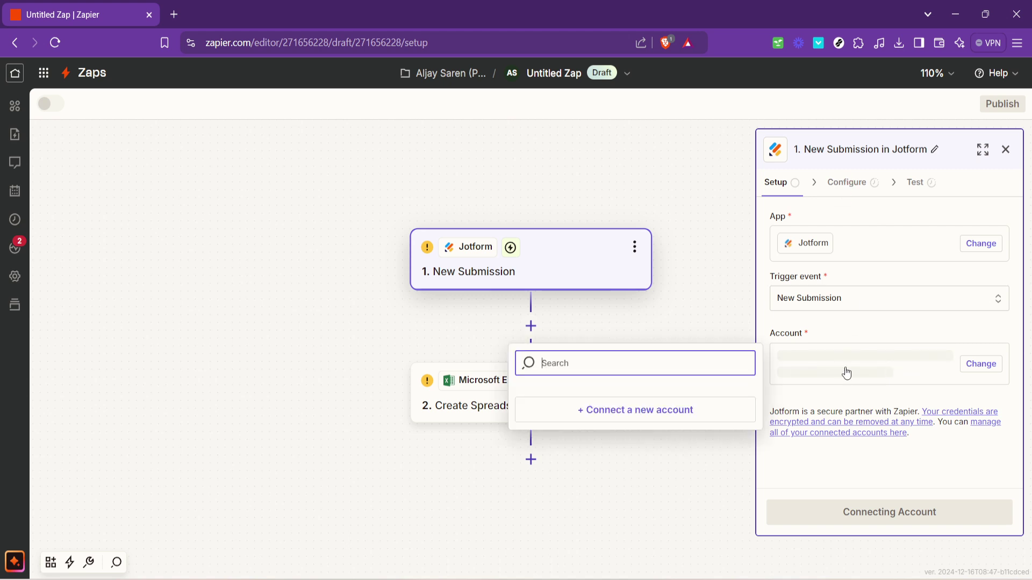
{"action": "left_click", "coordinate": [661, 319]}
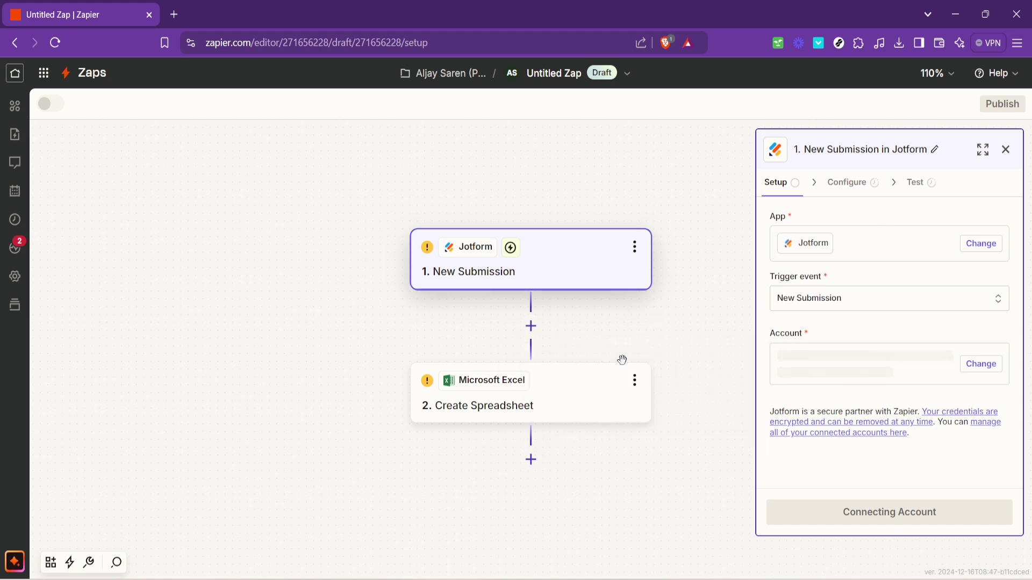
Step: Title the new spreadsheet 'test' and continue to the test stage
{"action": "left_click", "coordinate": [546, 402]}
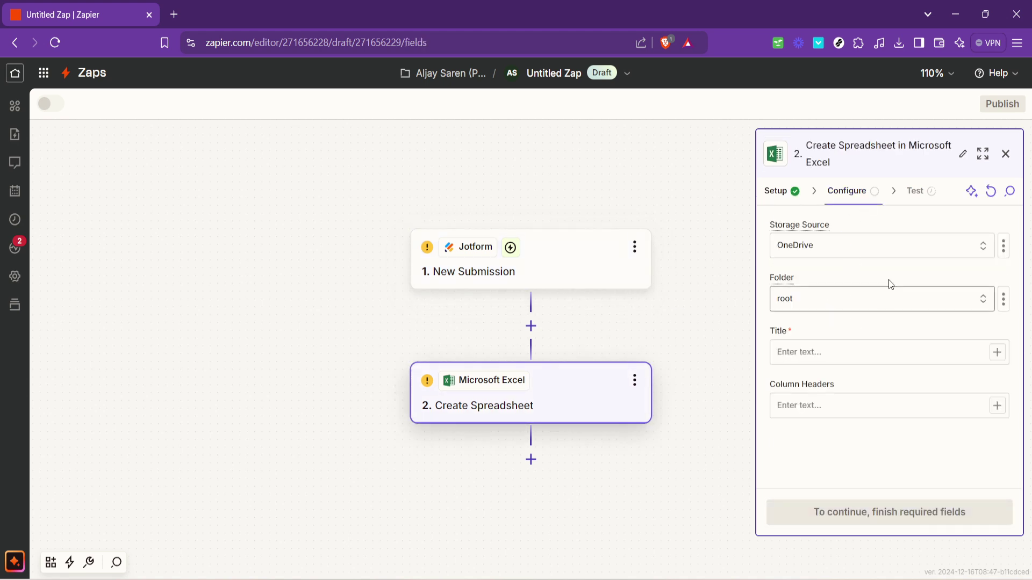
{"action": "left_click", "coordinate": [812, 352]}
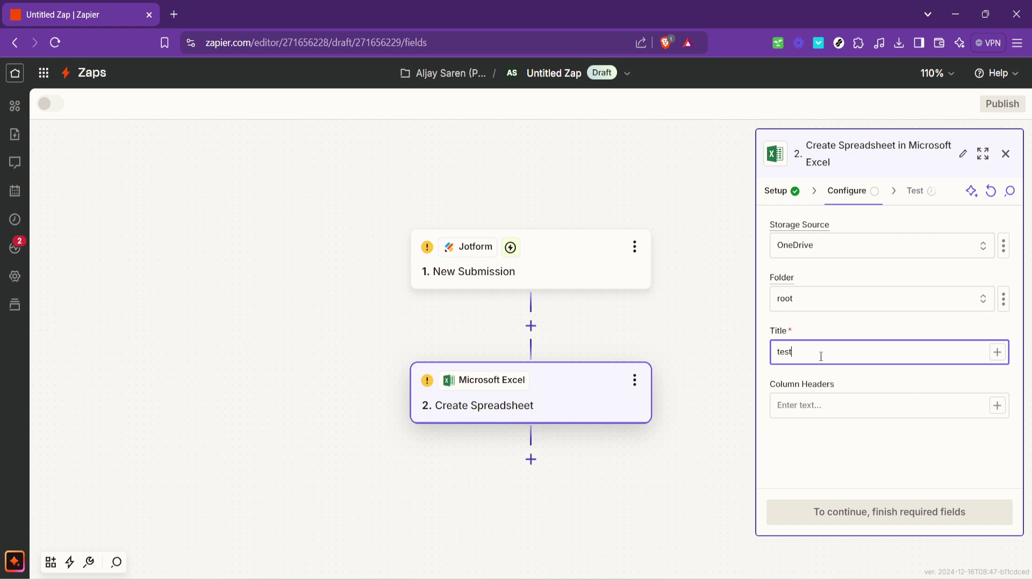
{"action": "left_click", "coordinate": [829, 412]}
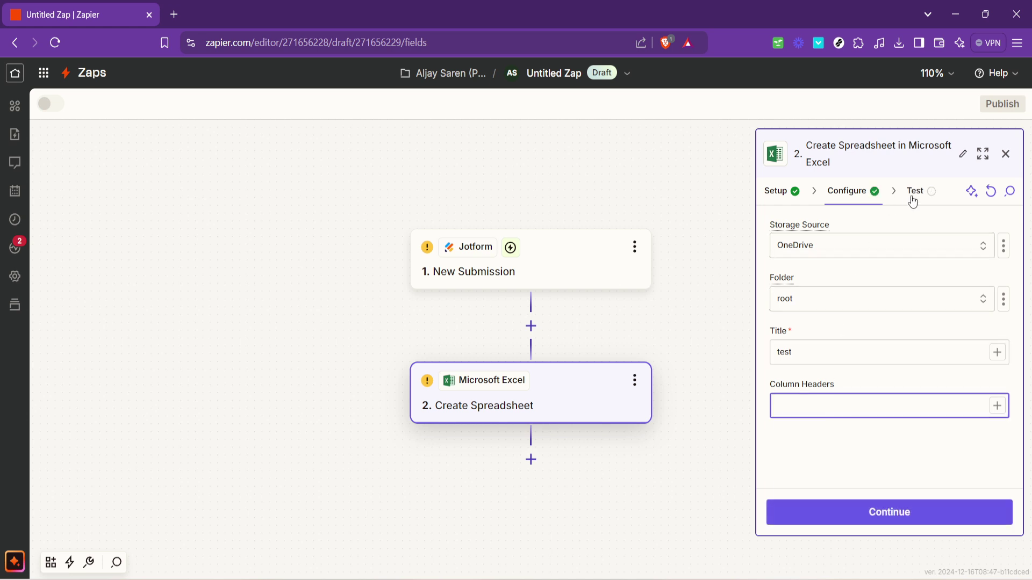
{"action": "left_click", "coordinate": [860, 512]}
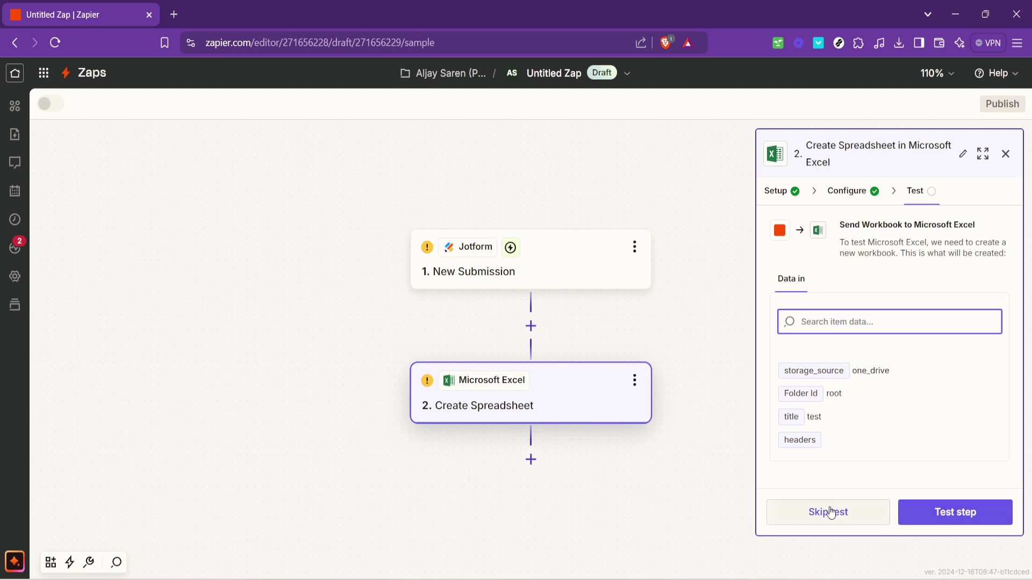
Step: Test the Create Spreadsheet step, sending test.xlsx to the root folder
{"action": "left_click", "coordinate": [949, 522]}
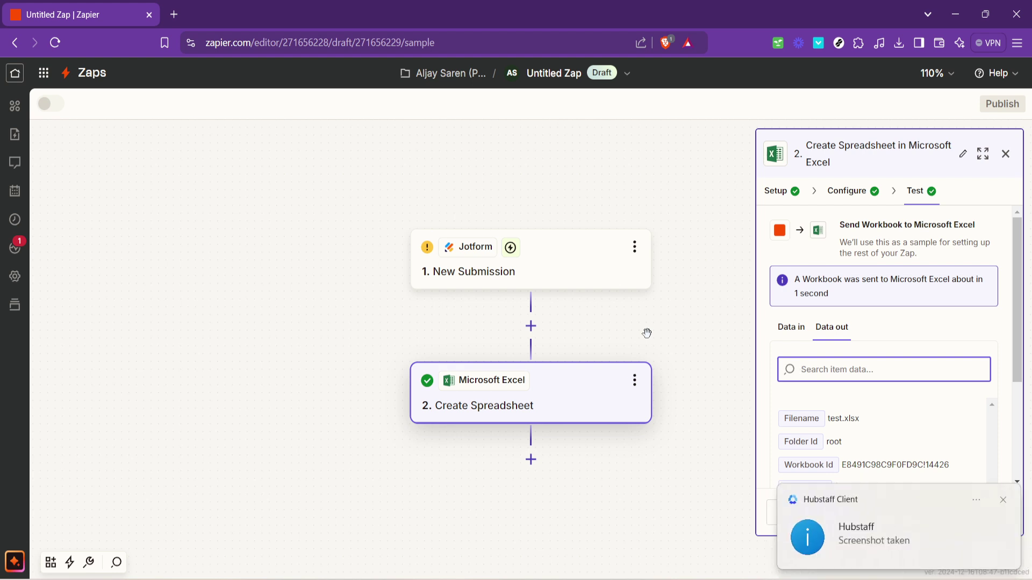
{"action": "left_click", "coordinate": [1003, 502]}
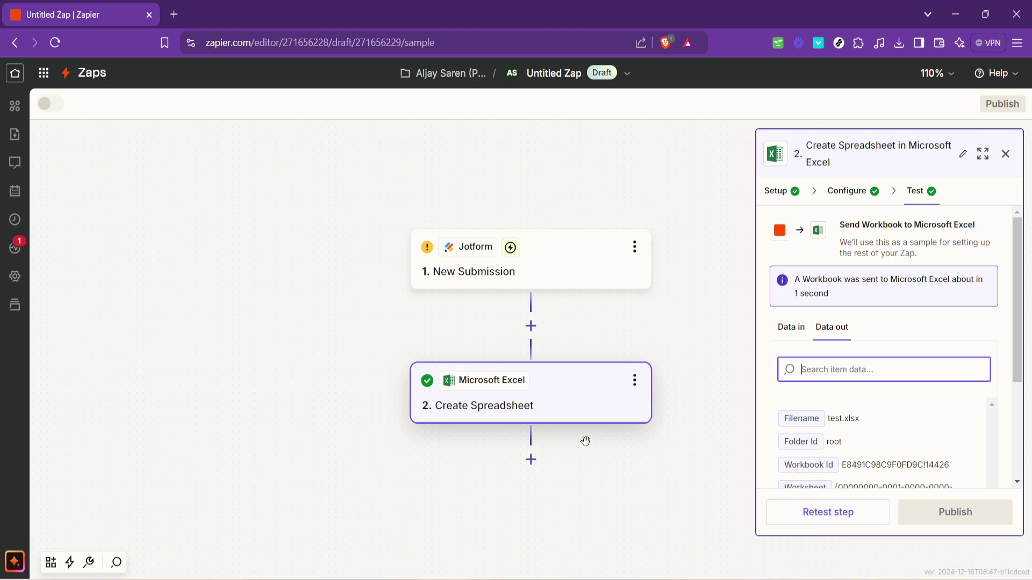